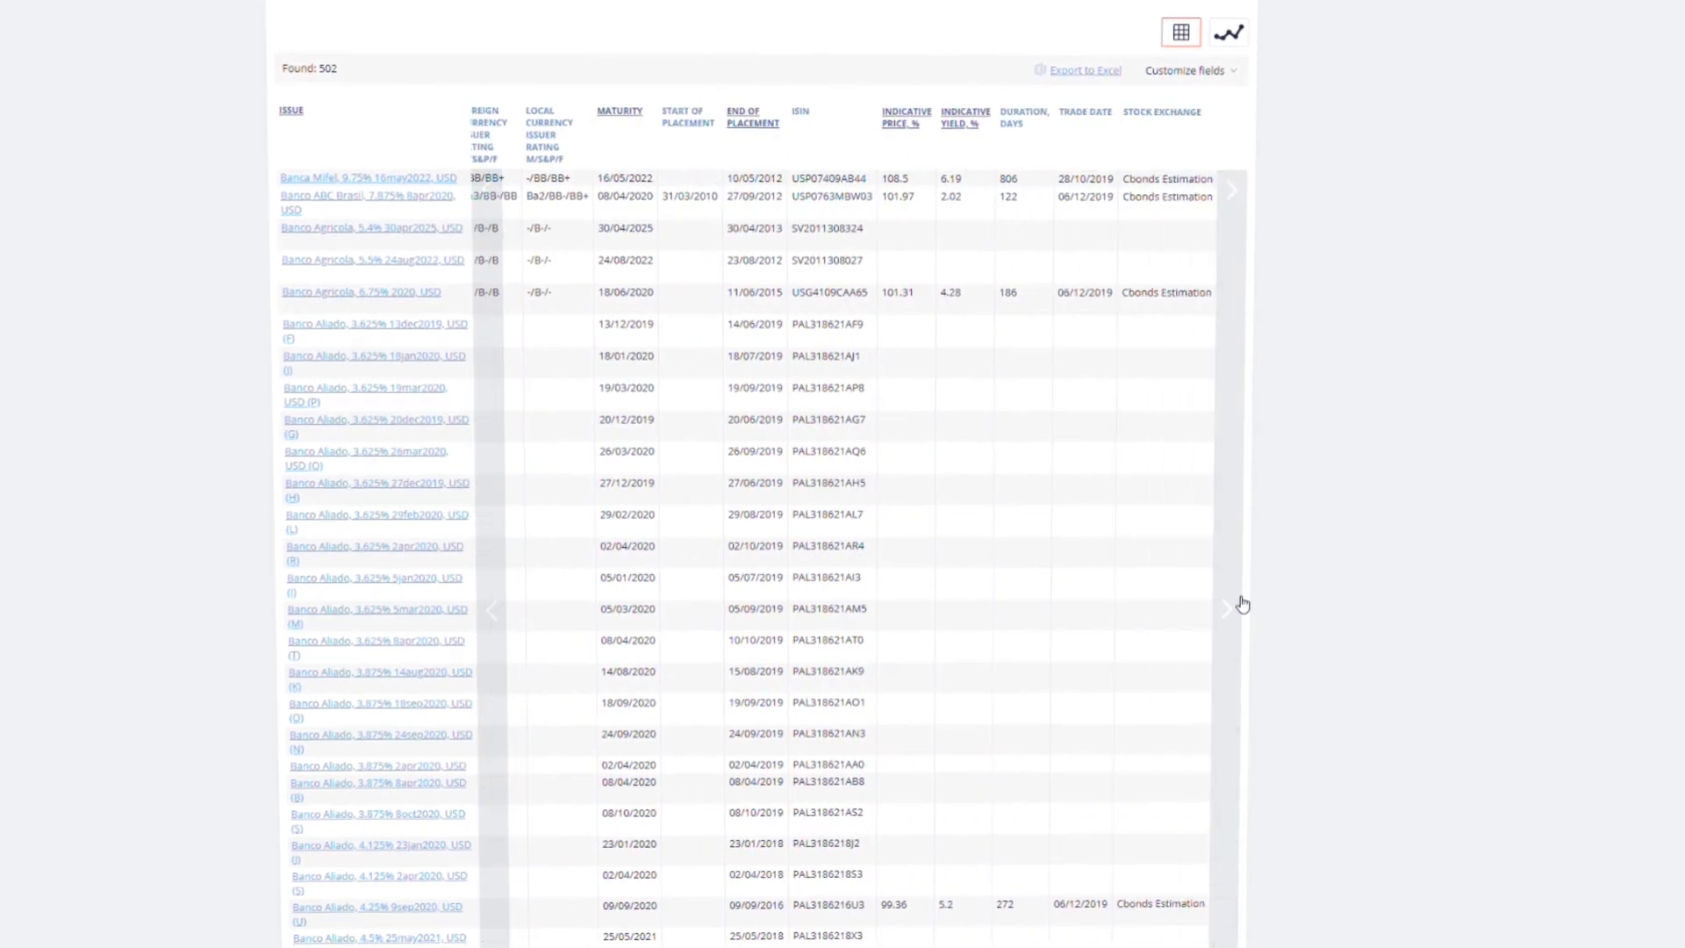
# Step: Switch the screener results to the yield-versus-duration scatter chart
pyautogui.click(1229, 33)
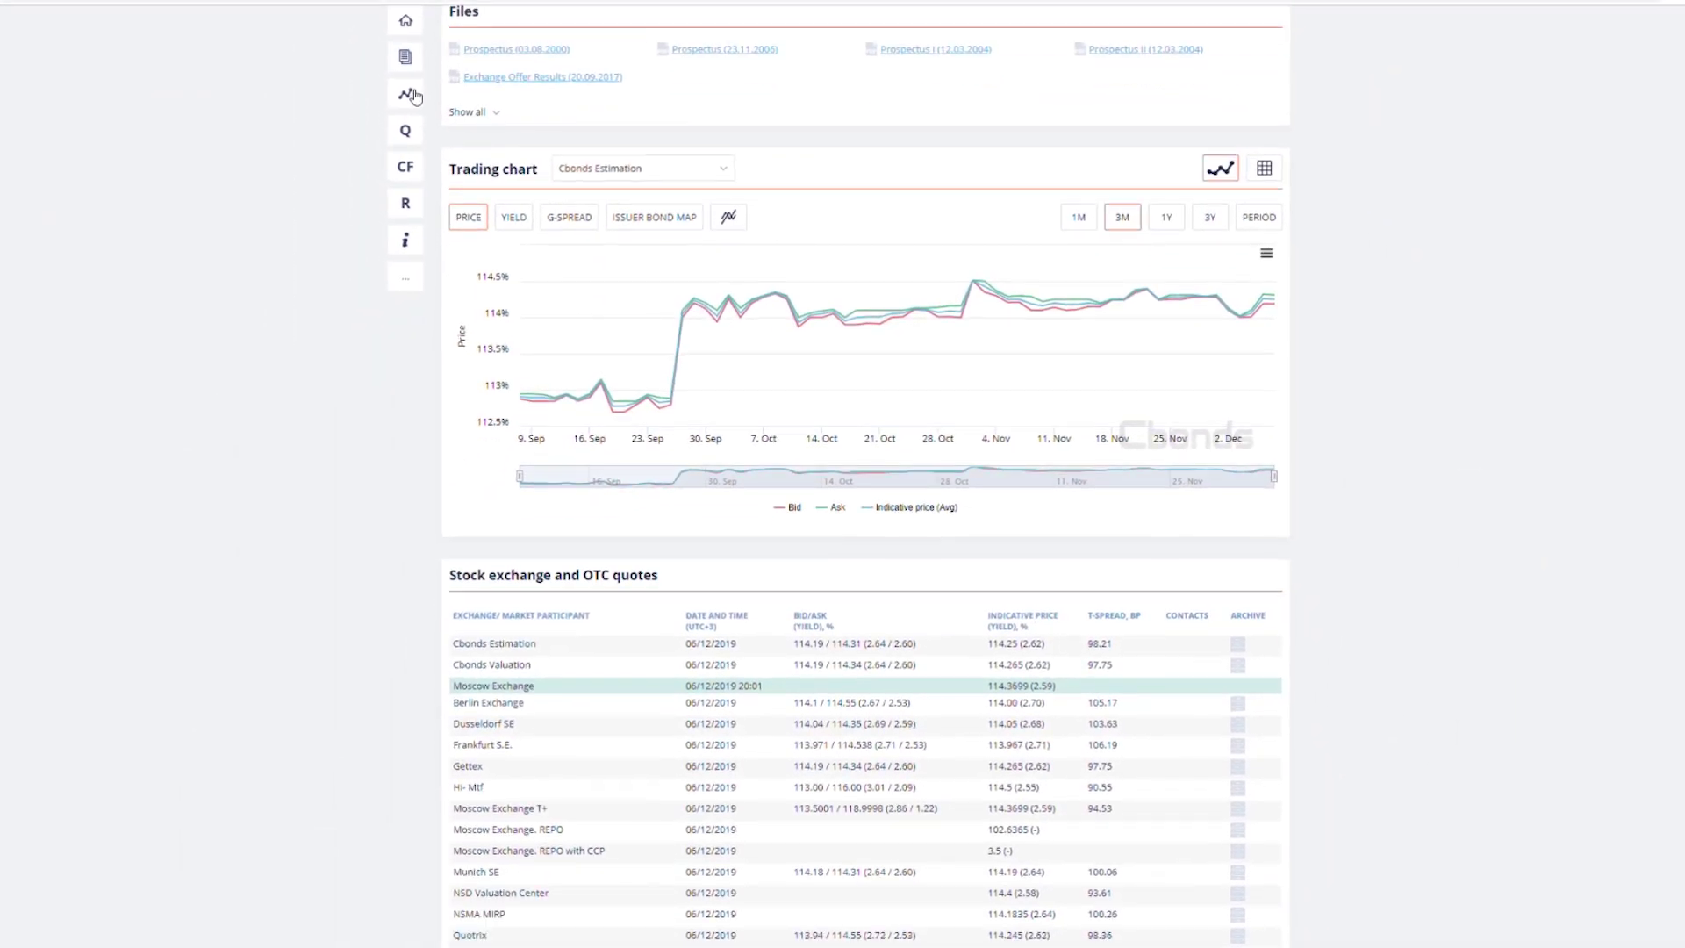
# Step: Tour the Russia 2030 bond's trading chart, quotes, cash flow, ratings and issue information sections
pyautogui.click(413, 97)
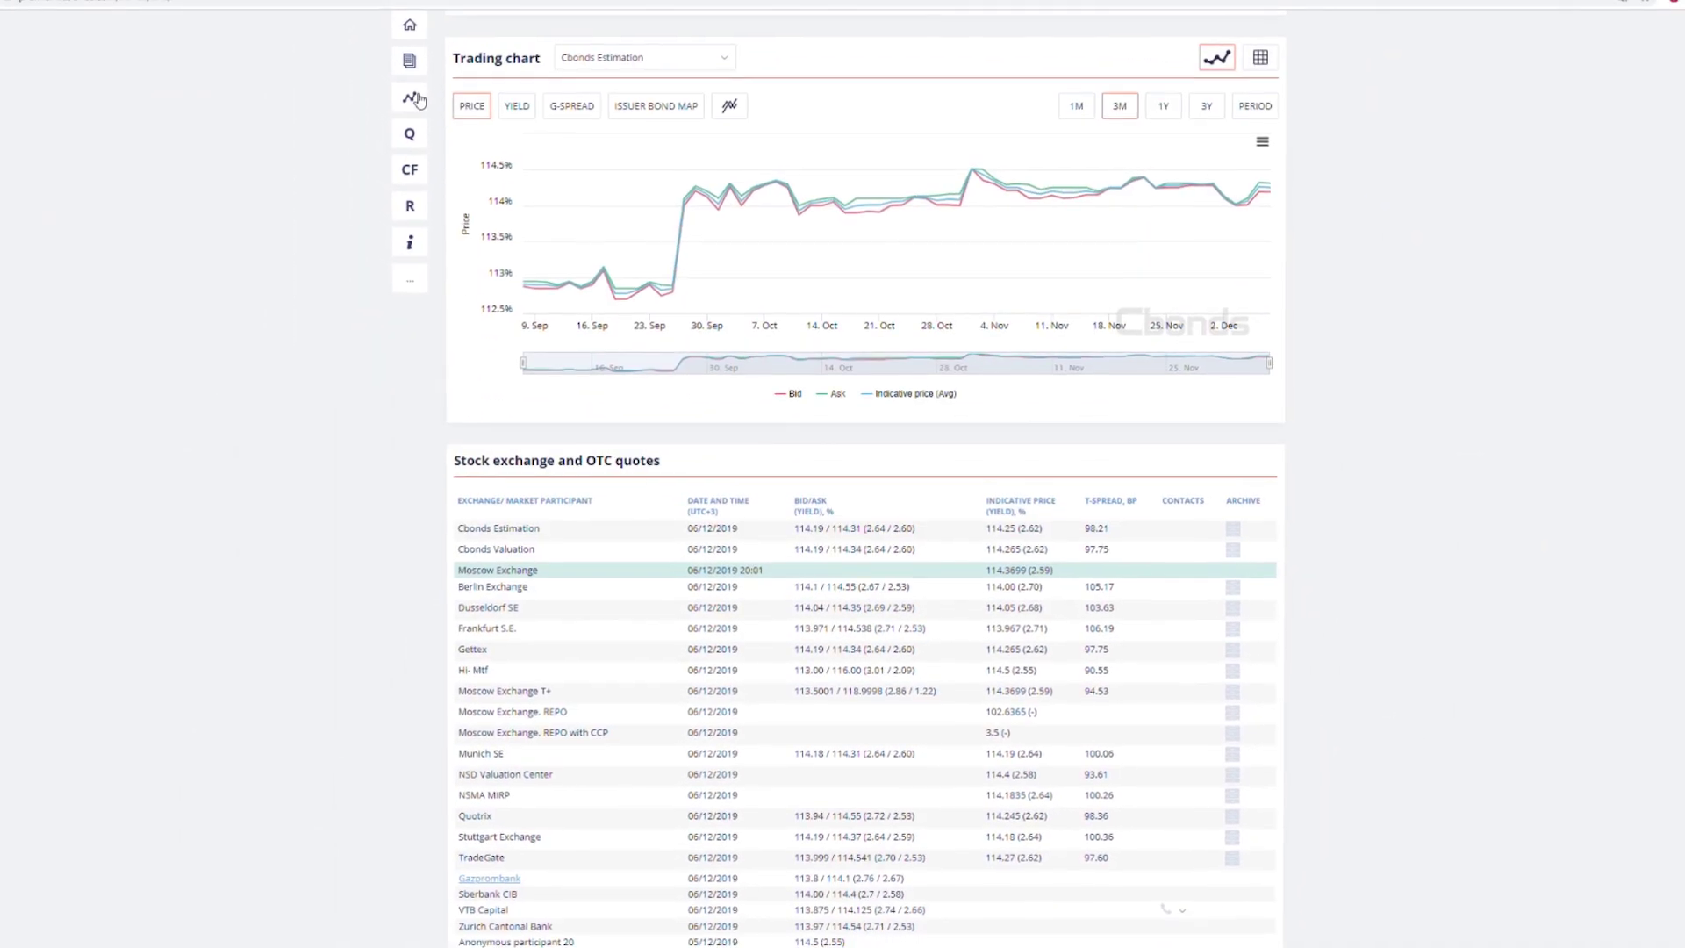
pyautogui.click(406, 129)
pyautogui.click(409, 161)
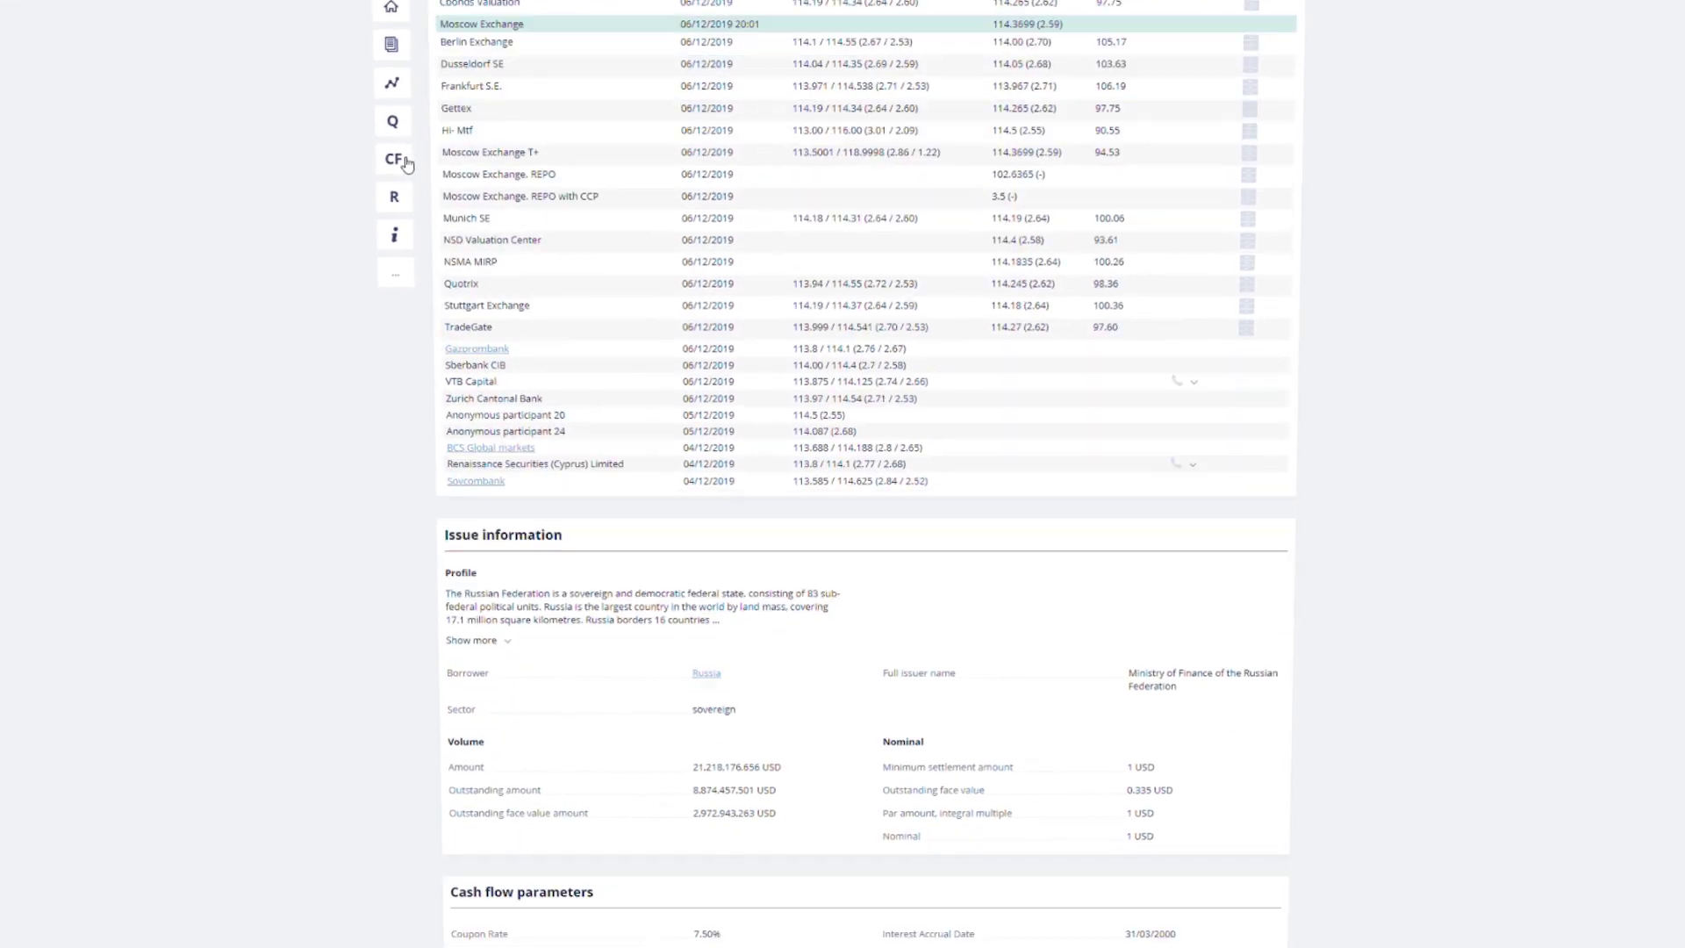
pyautogui.click(409, 198)
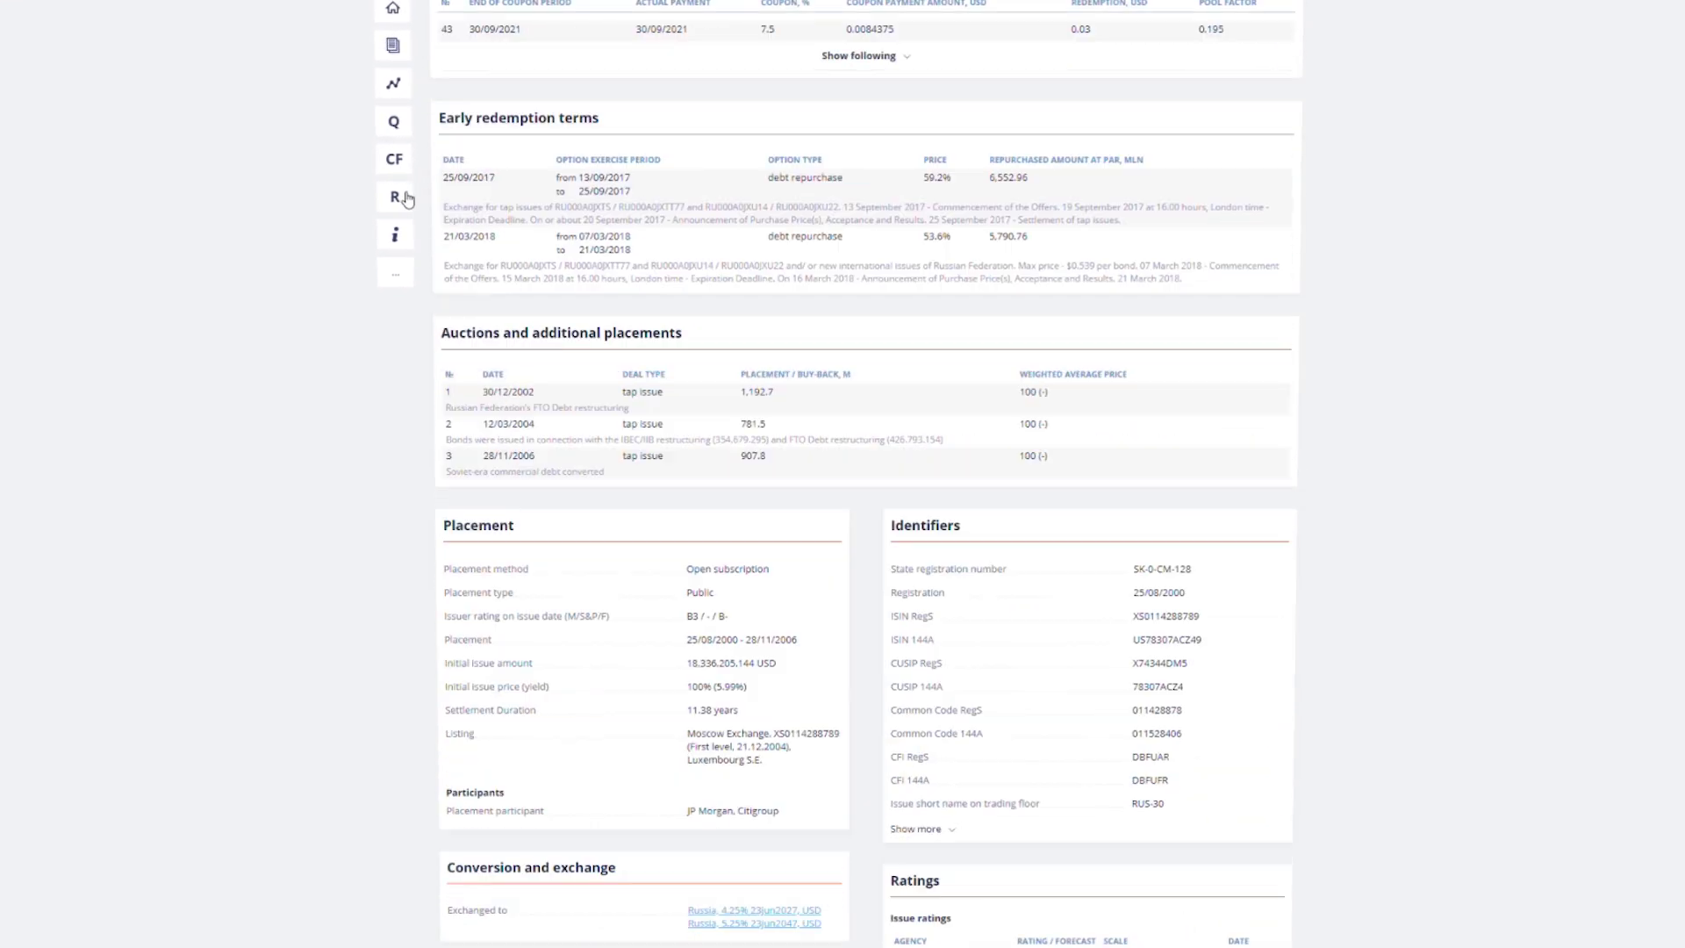
pyautogui.click(406, 235)
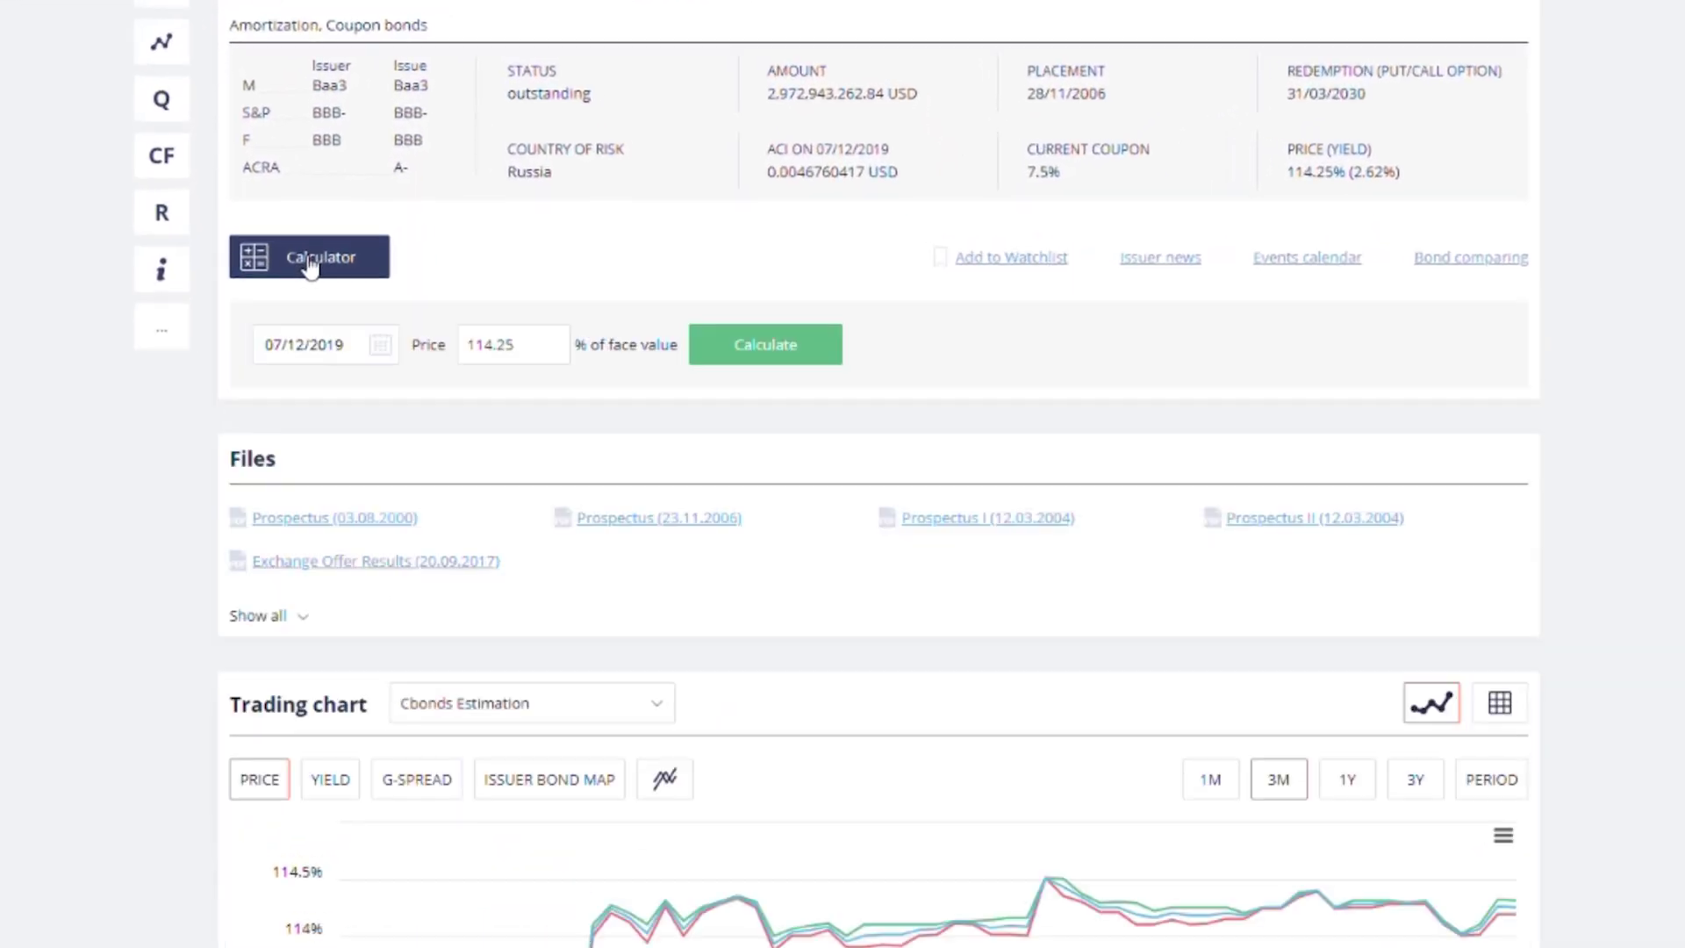
# Step: Calculate yields at price 114.25, then chart the bond's yield and G-spread history
pyautogui.click(741, 355)
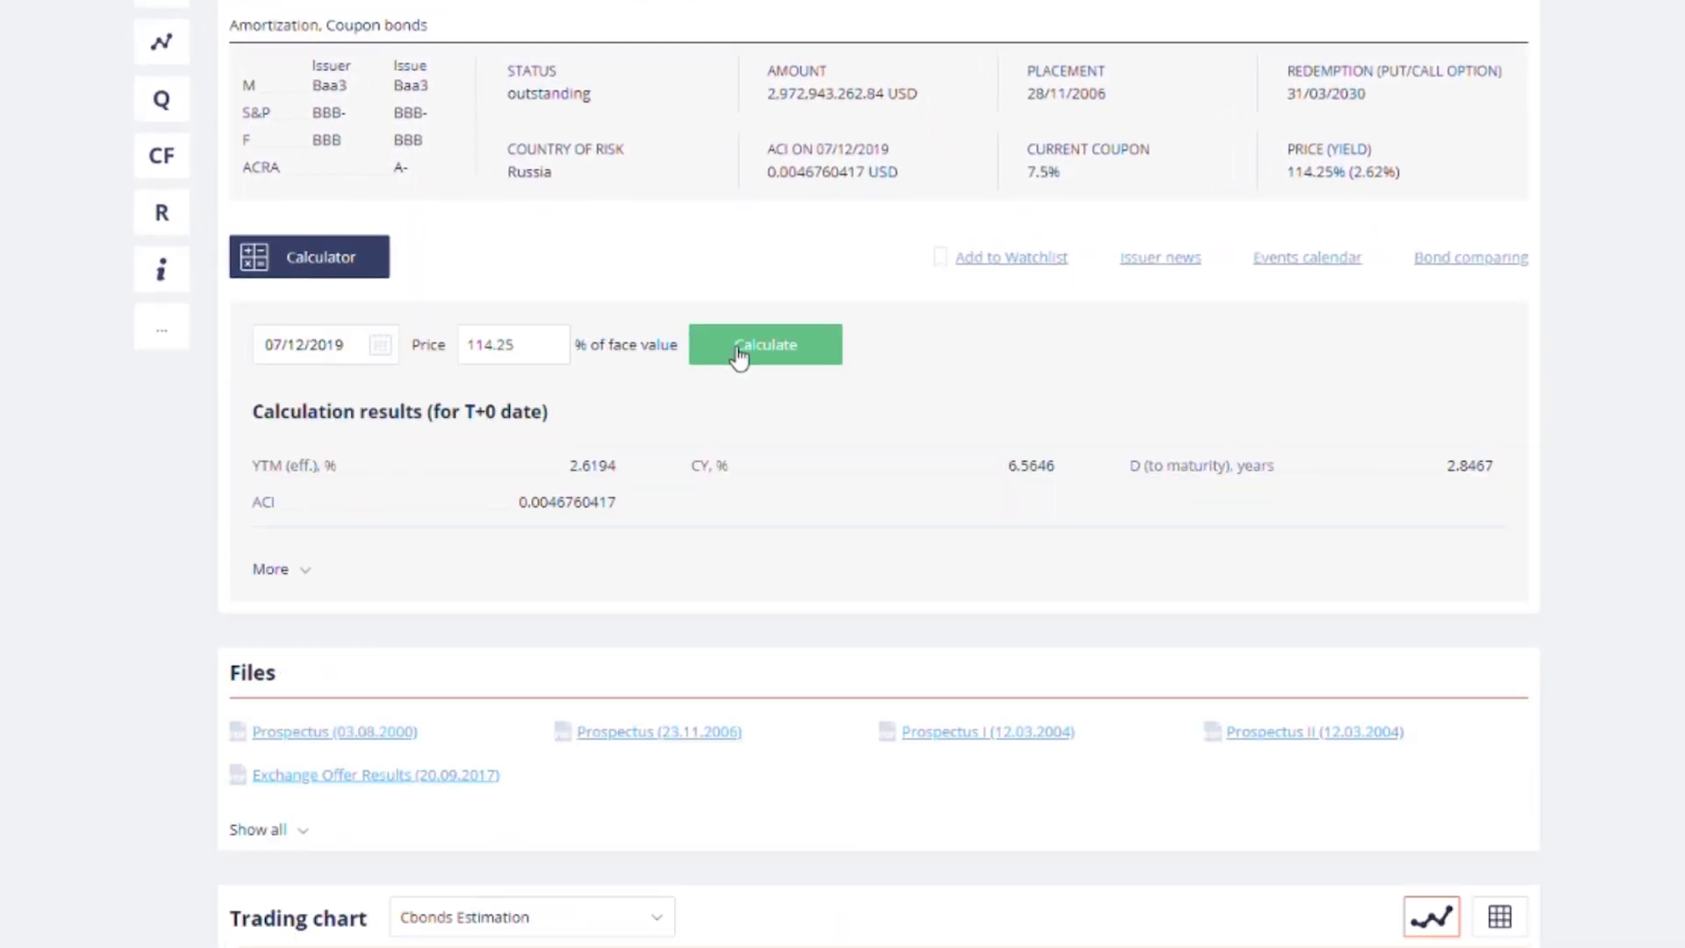
pyautogui.click(171, 44)
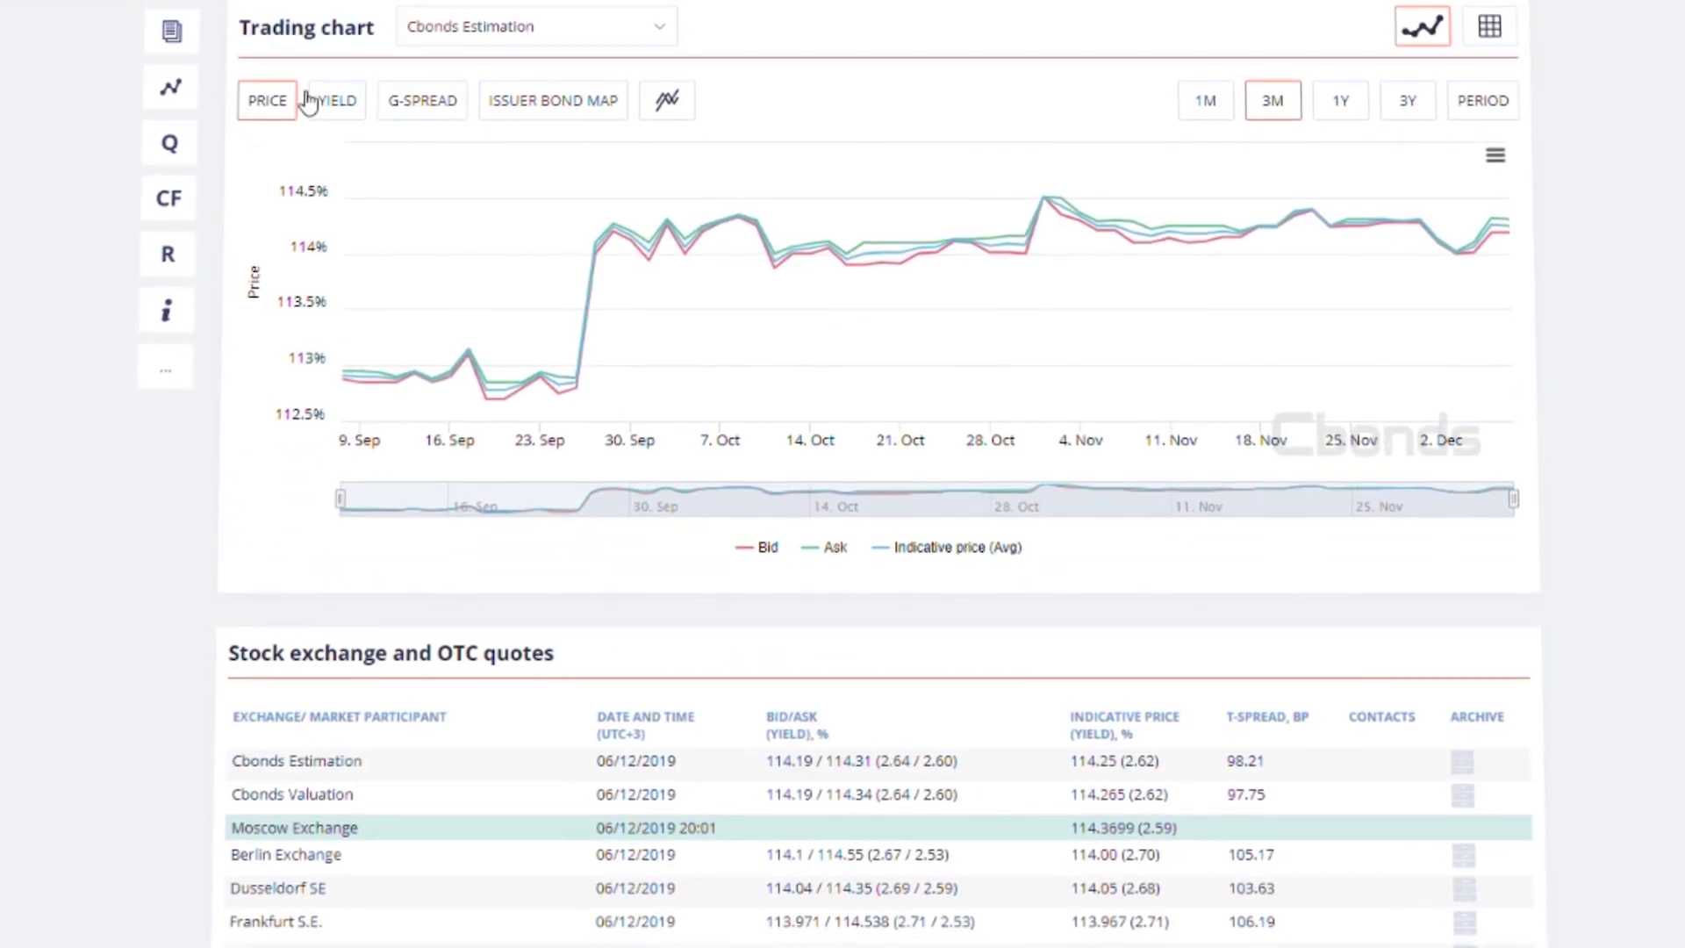
pyautogui.click(338, 102)
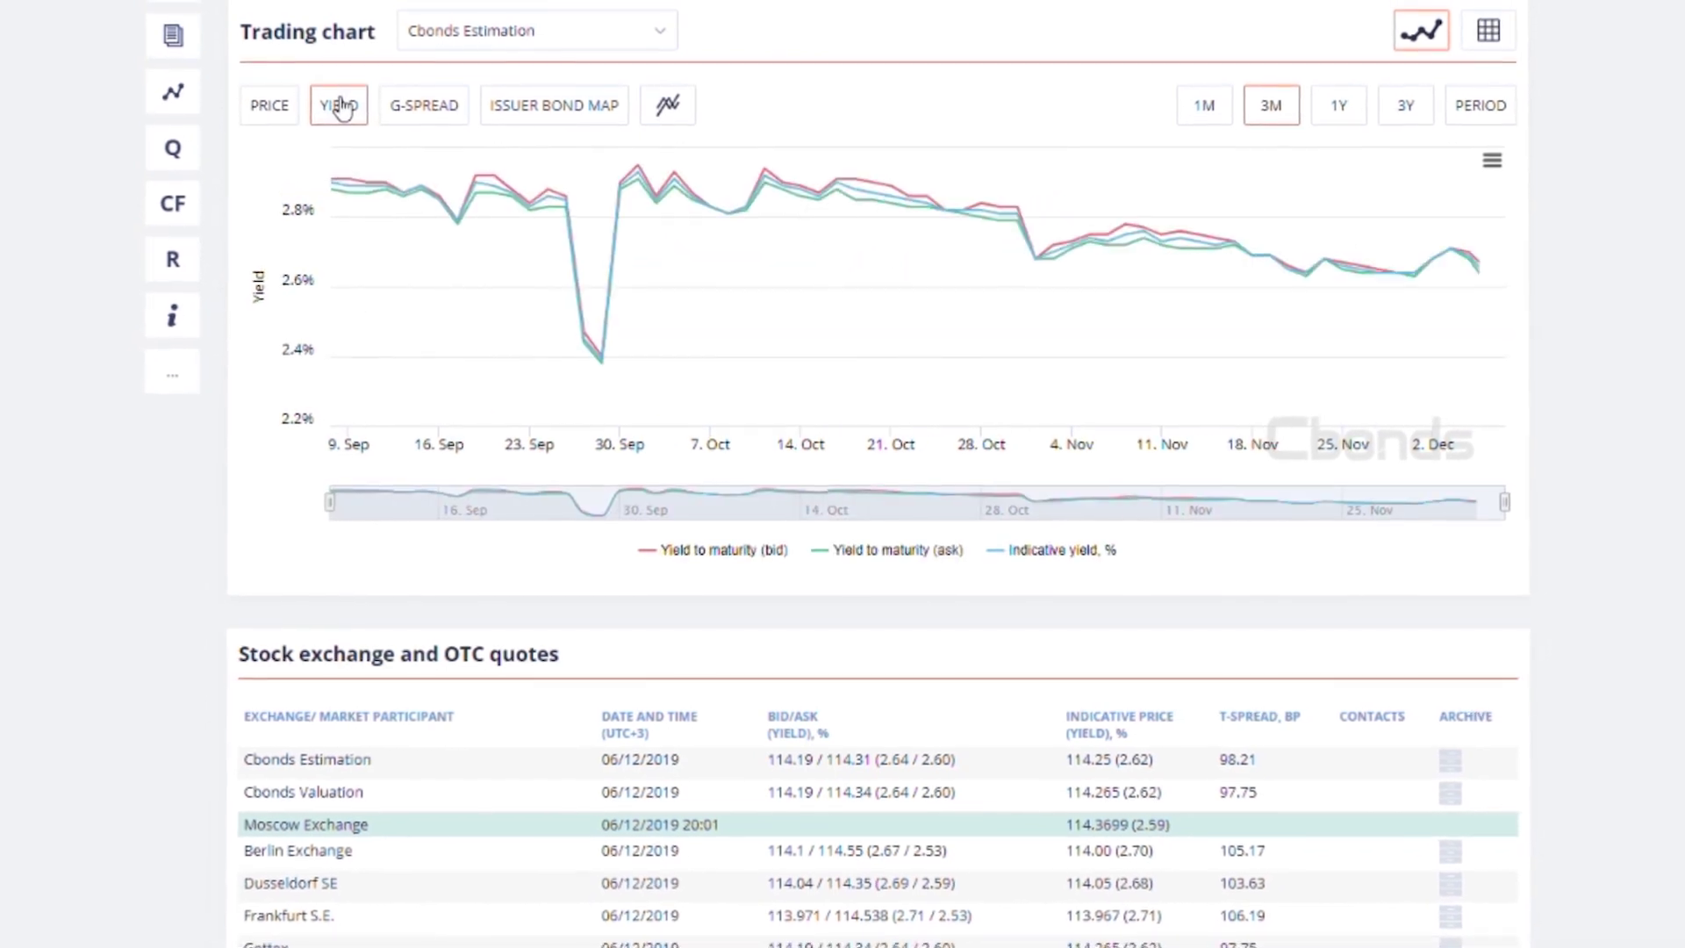
pyautogui.click(425, 115)
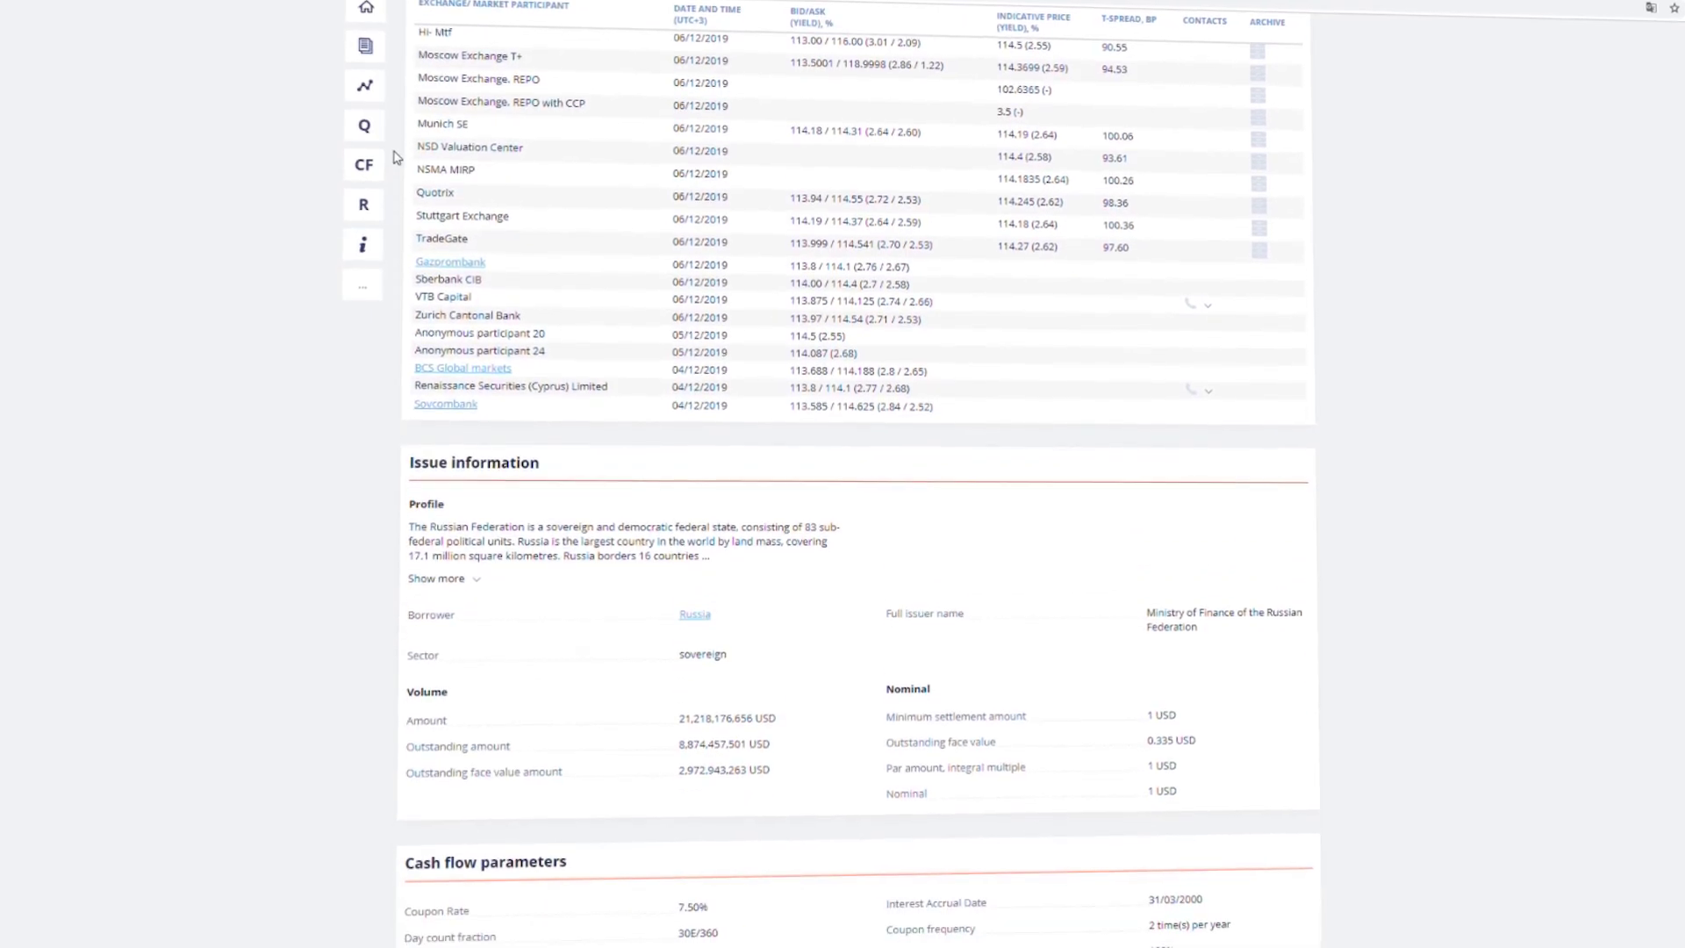
# Step: Jump to the bond's cash flow parameters section
pyautogui.click(366, 161)
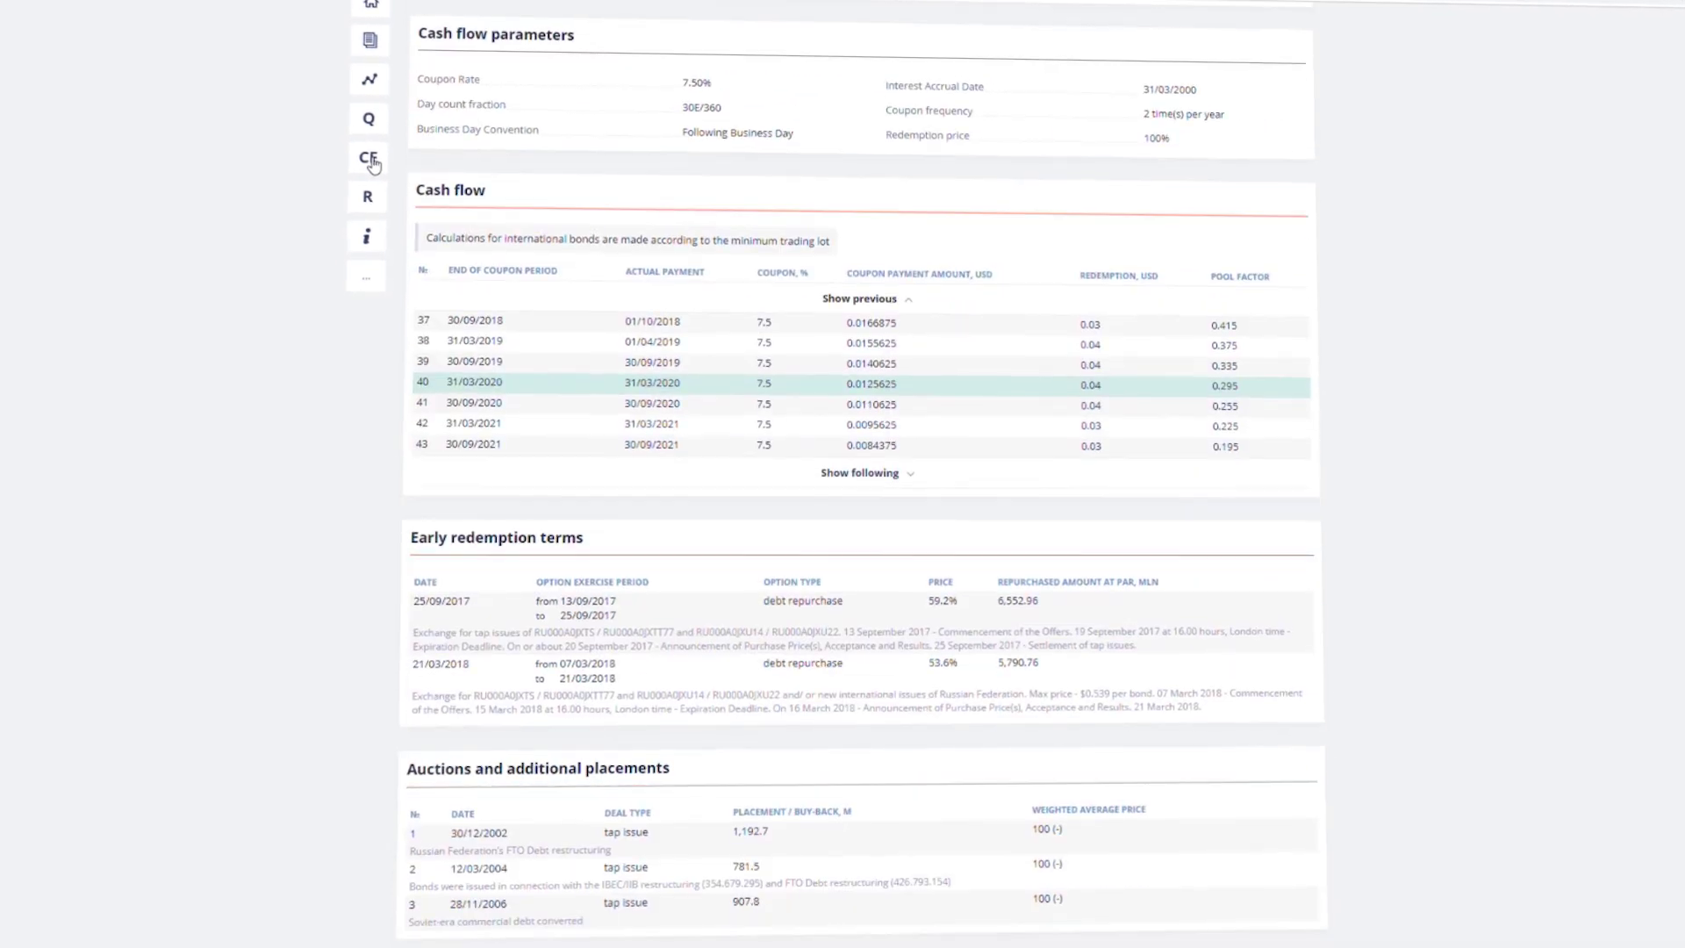
pyautogui.scroll(-5, 389, 158)
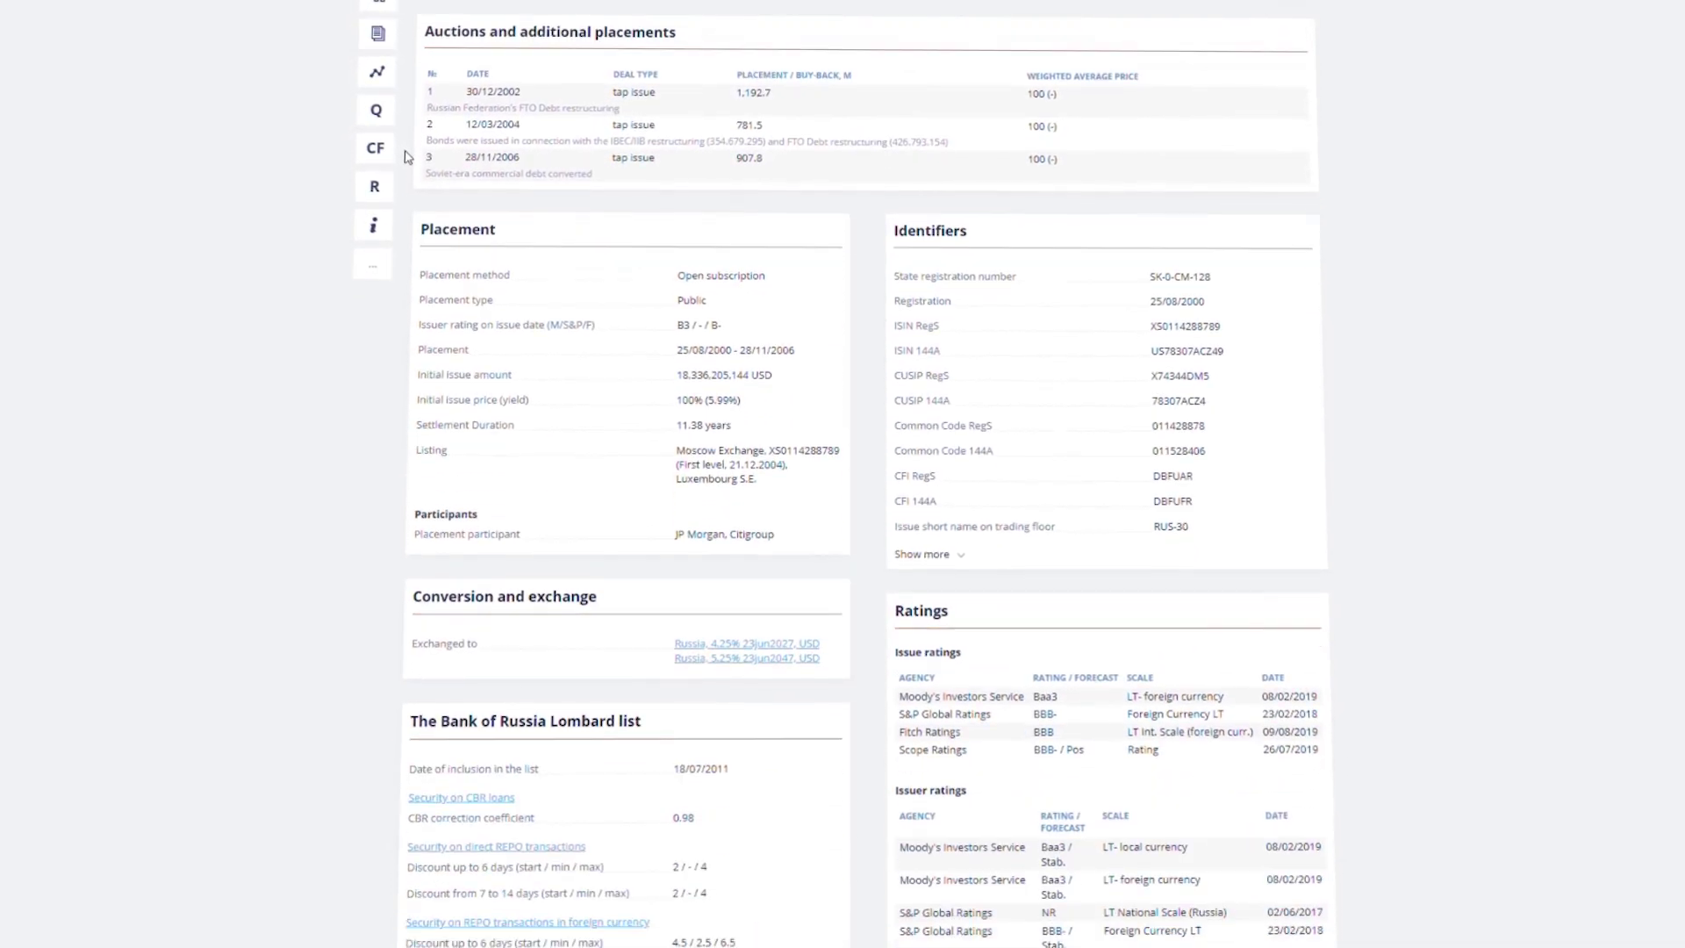
pyautogui.scroll(-1, 757, 384)
pyautogui.scroll(-2, 757, 383)
pyautogui.scroll(-2, 907, 425)
pyautogui.scroll(-1, 908, 418)
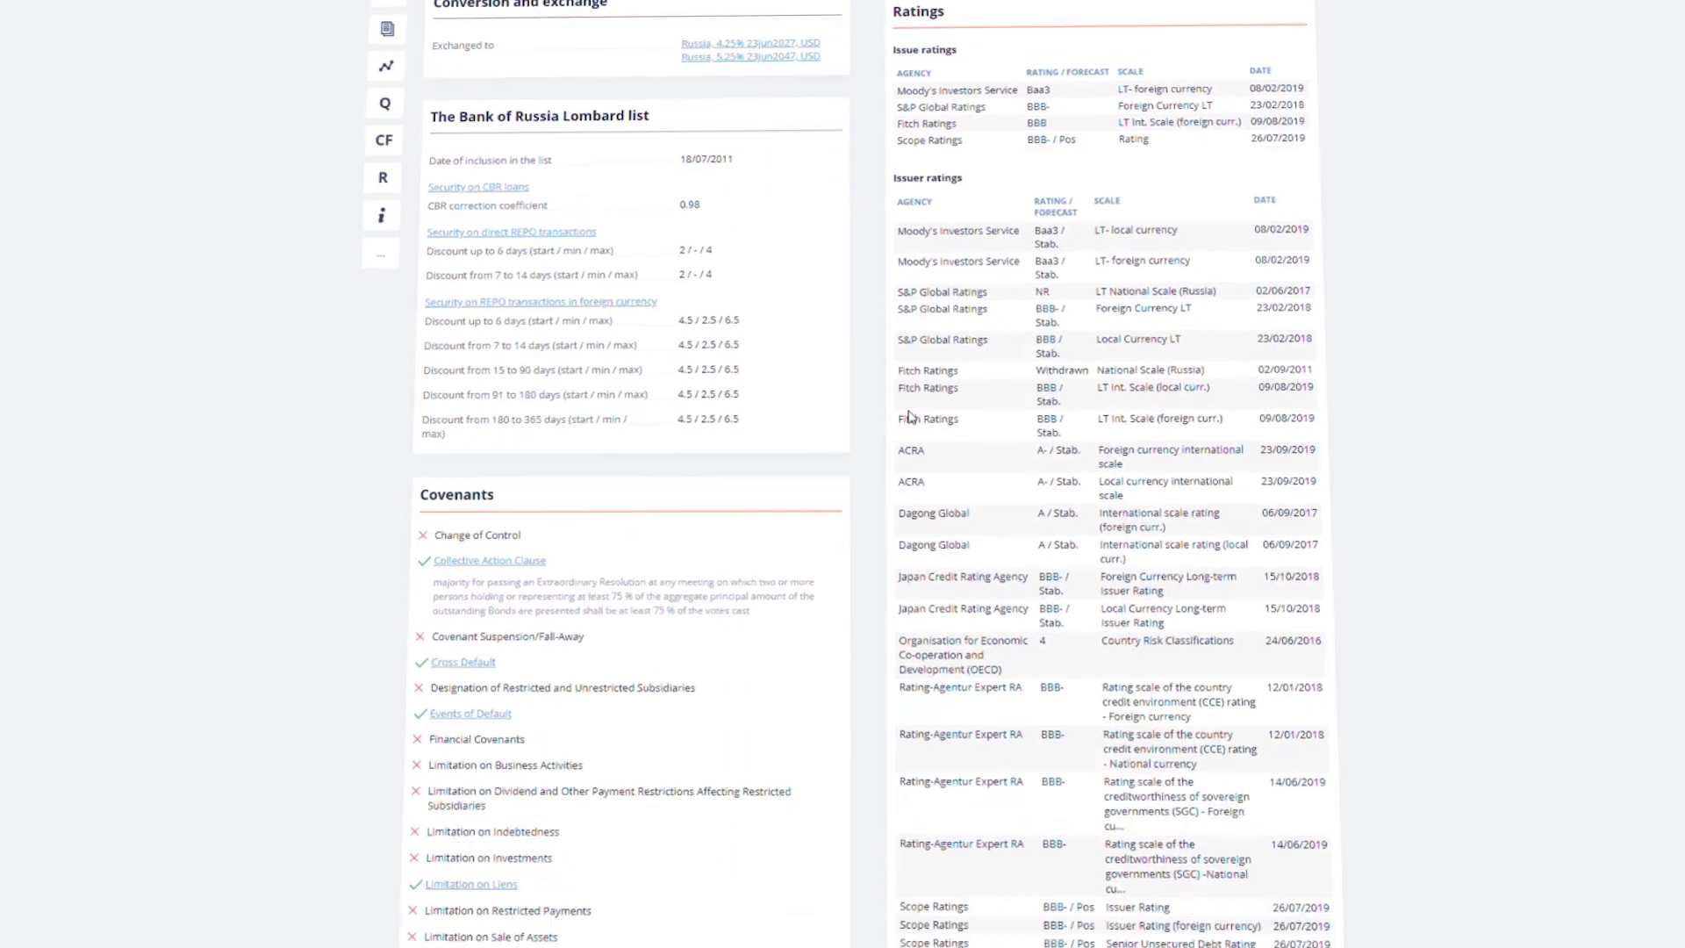
pyautogui.scroll(-2, 908, 417)
pyautogui.scroll(-1, 909, 415)
pyautogui.scroll(-4, 856, 449)
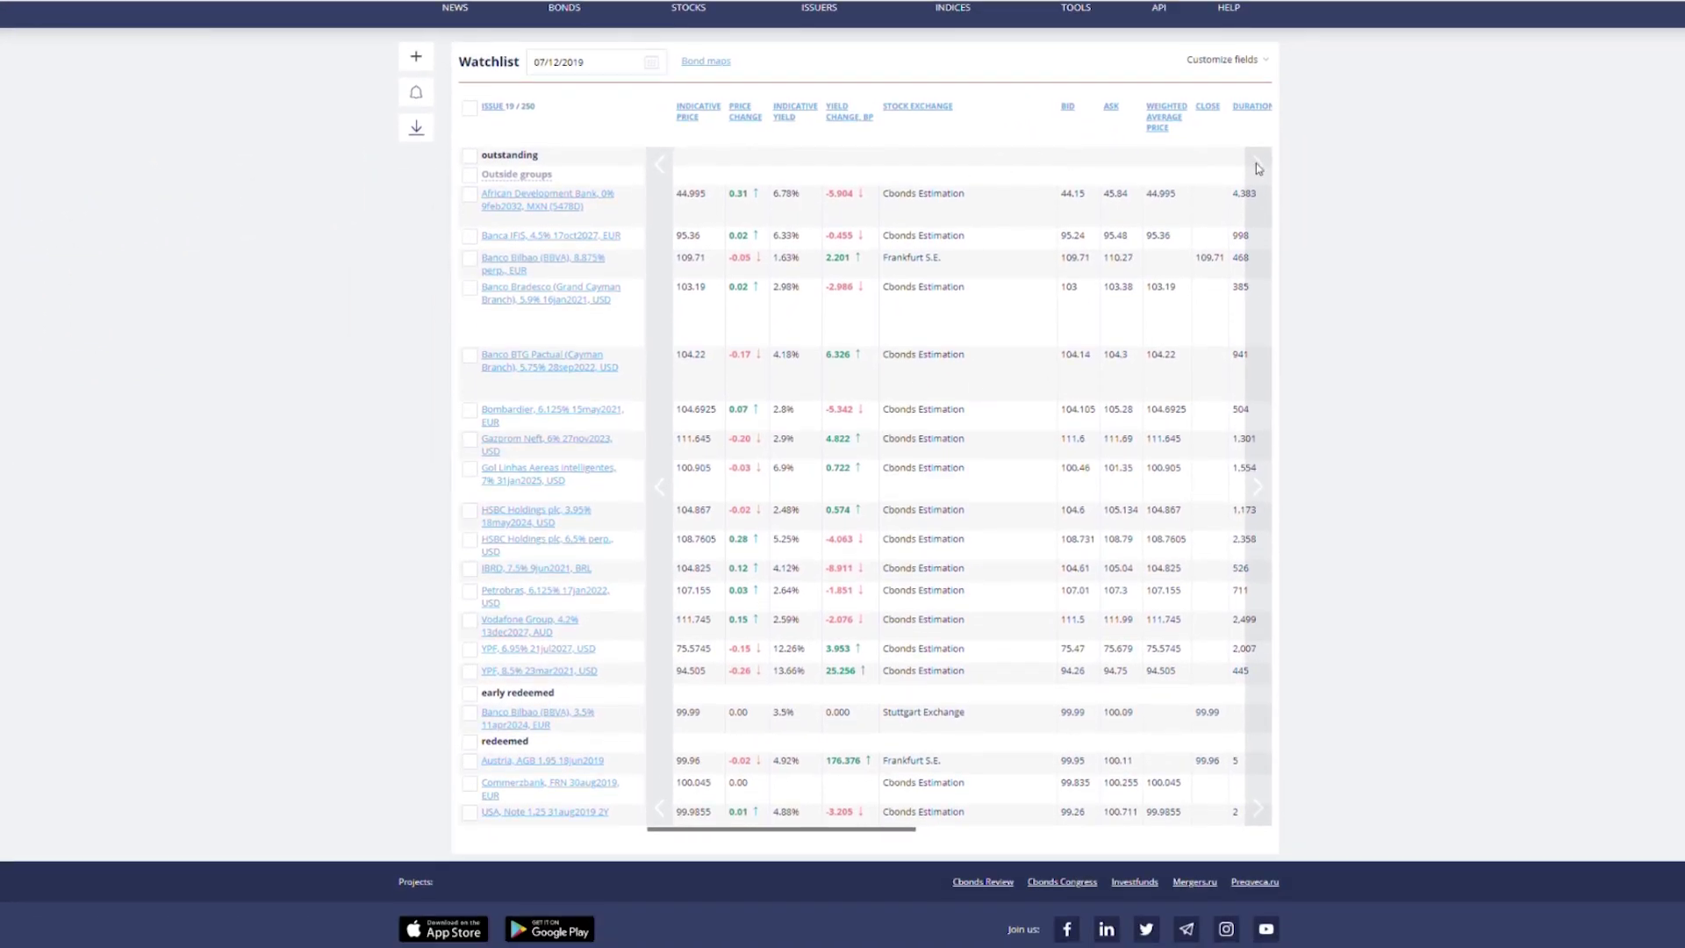
# Step: Scroll the watchlist right to its rating, ISIN, maturity and notification columns
pyautogui.click(1257, 164)
pyautogui.click(1257, 163)
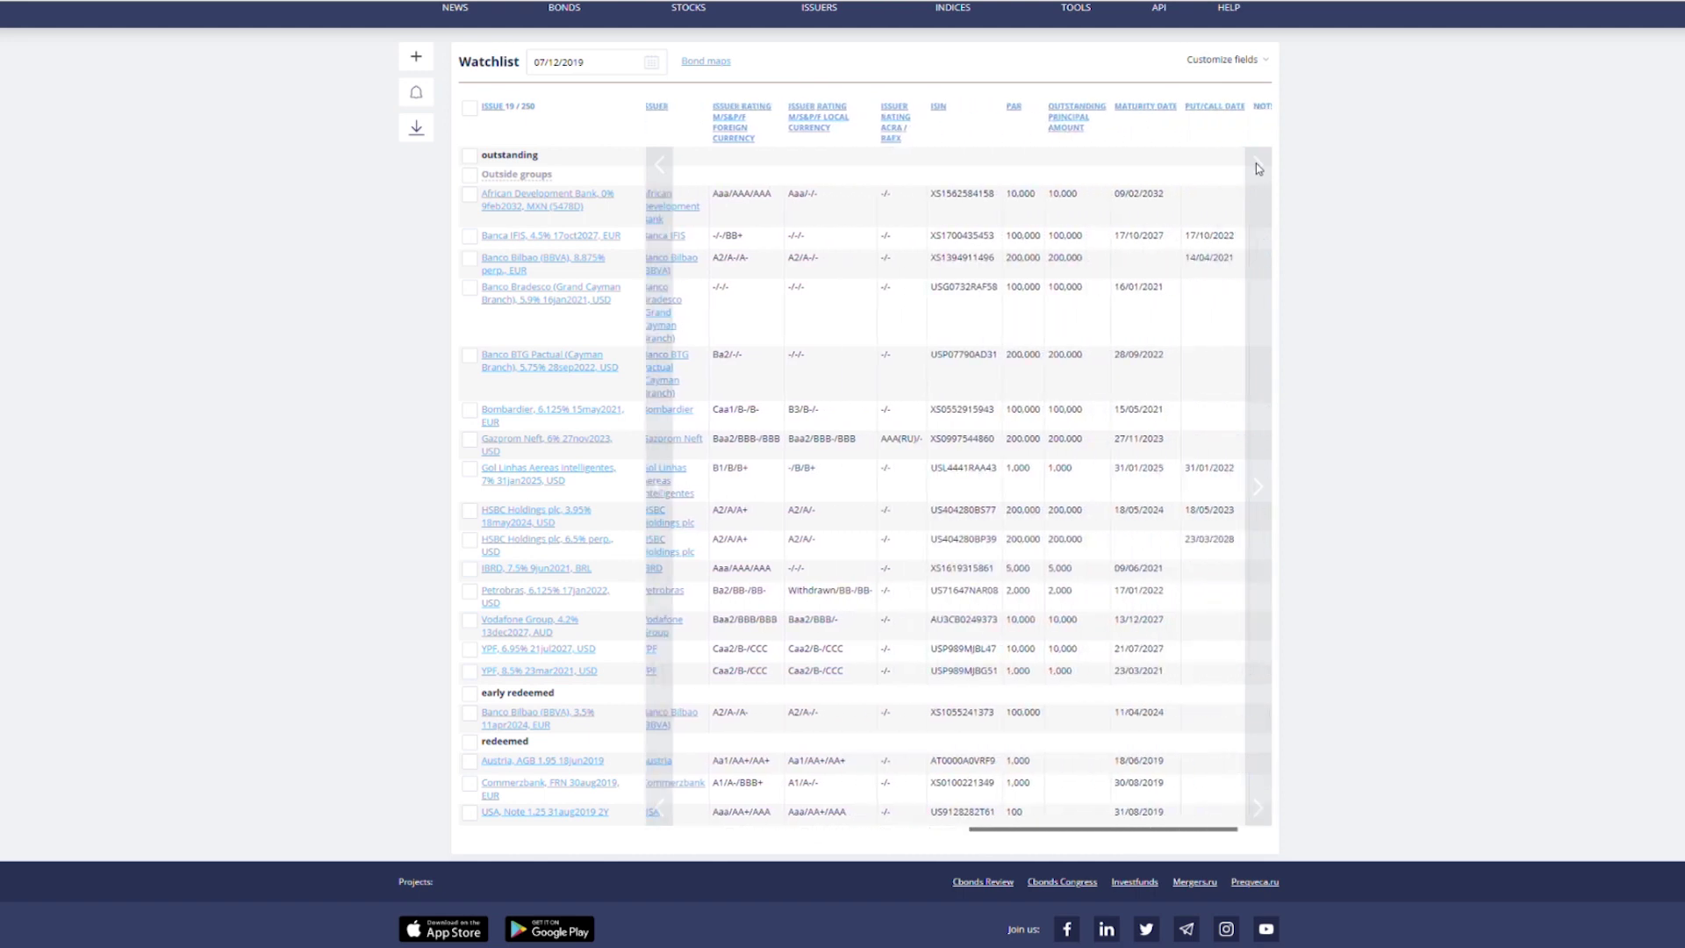
pyautogui.click(1257, 164)
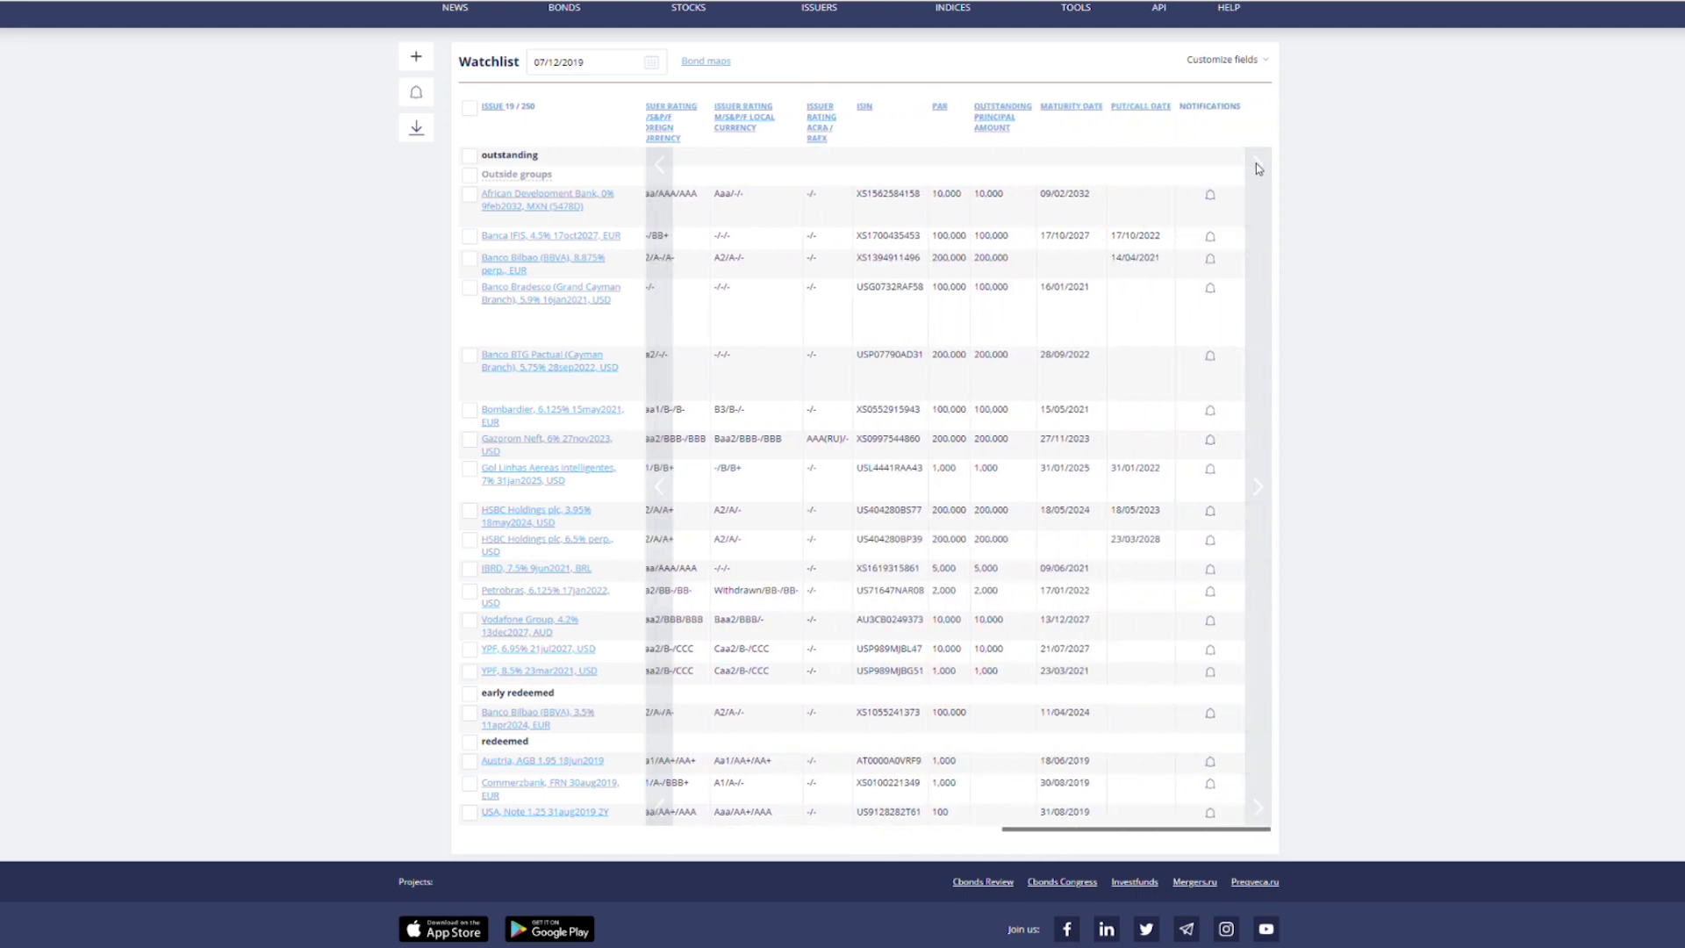